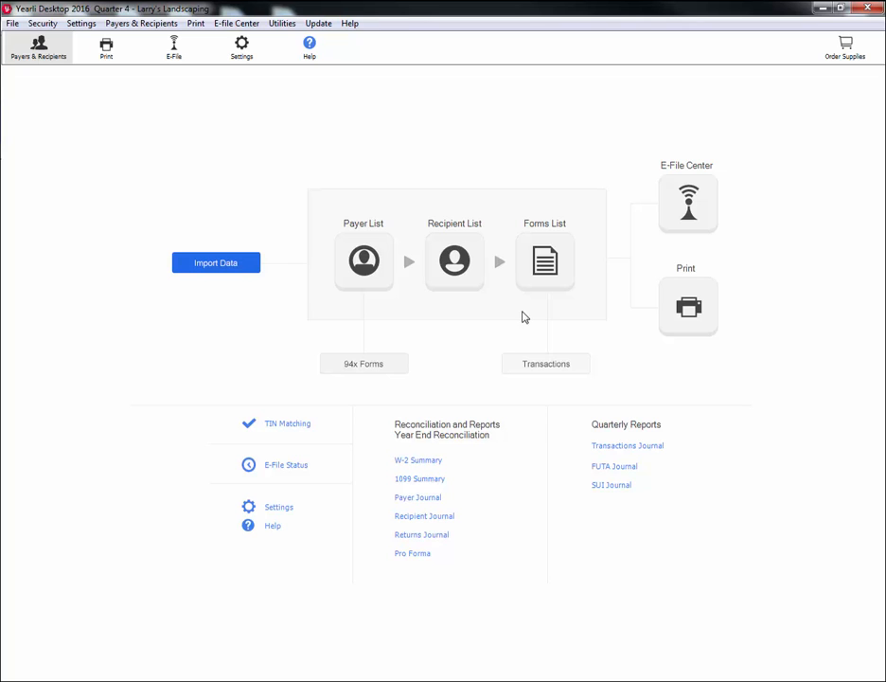
Step: Enter the existing E-file Center account's user ID and password, then retrieve and activate it
click(681, 219)
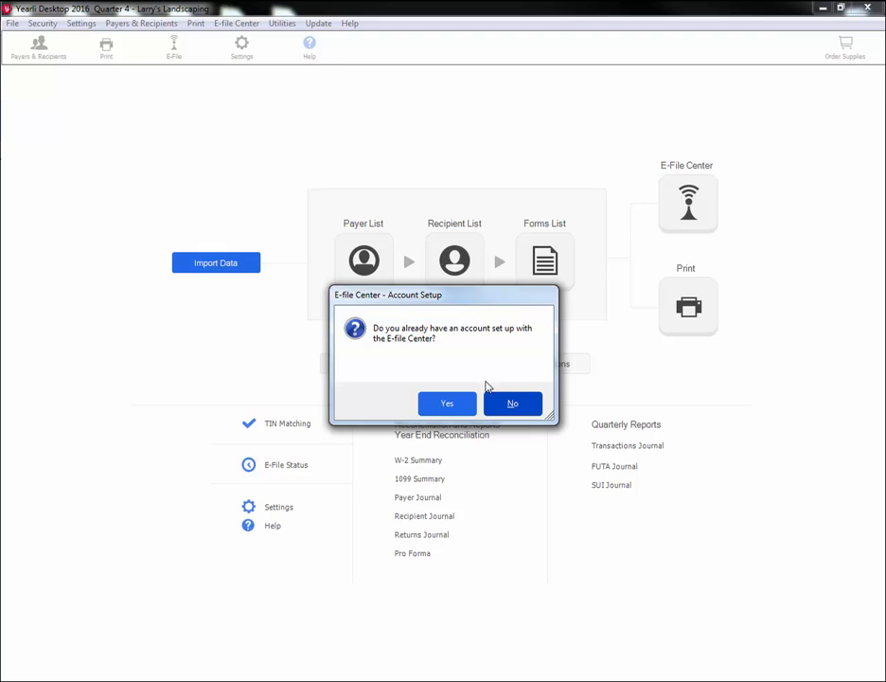
click(446, 404)
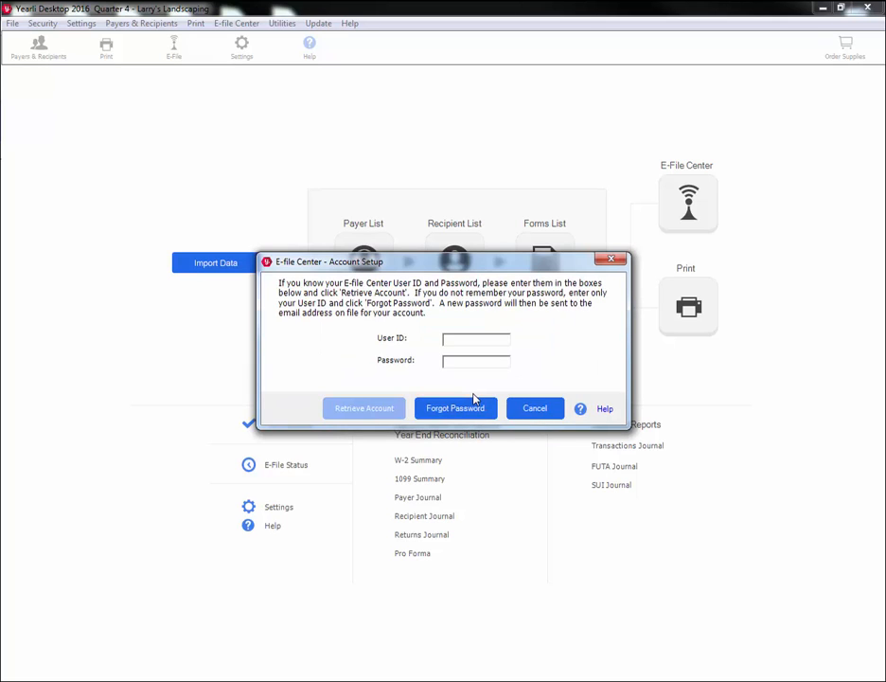
key(Tab)
text(********)
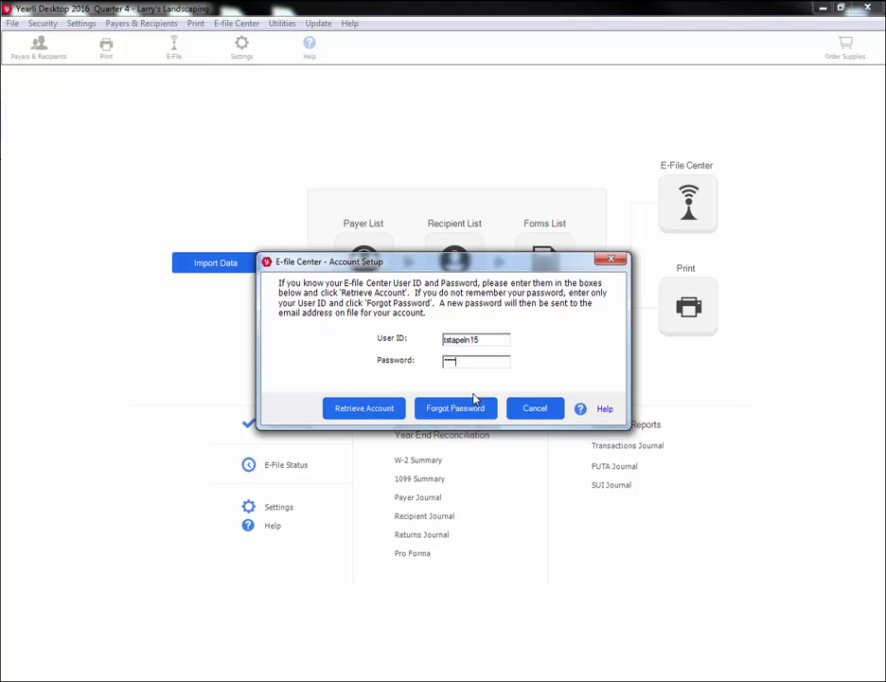
text(***)
click(401, 411)
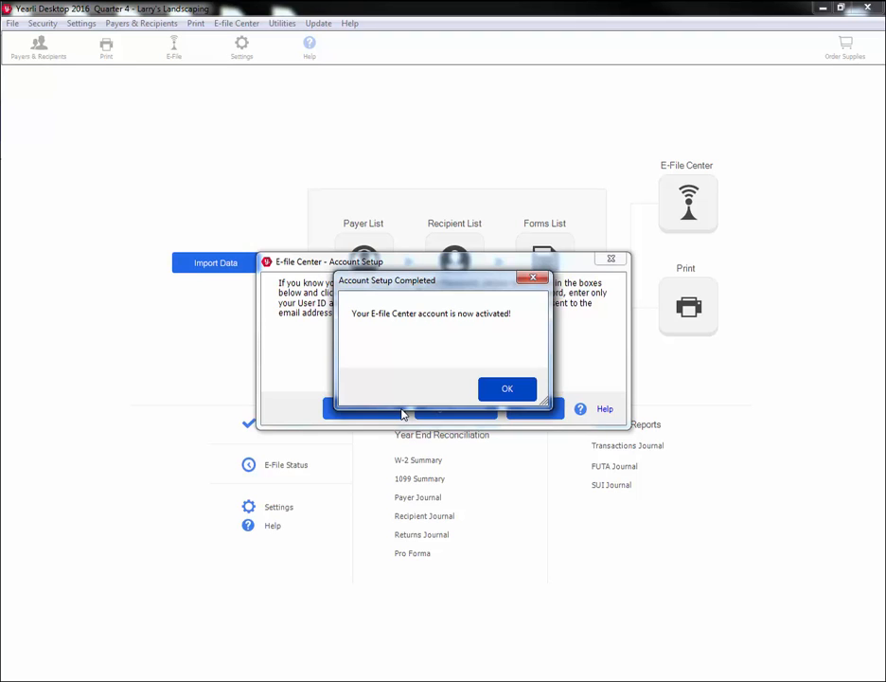
Step: Start a new W-2 e-file order using the Federal and State E-file service
click(518, 393)
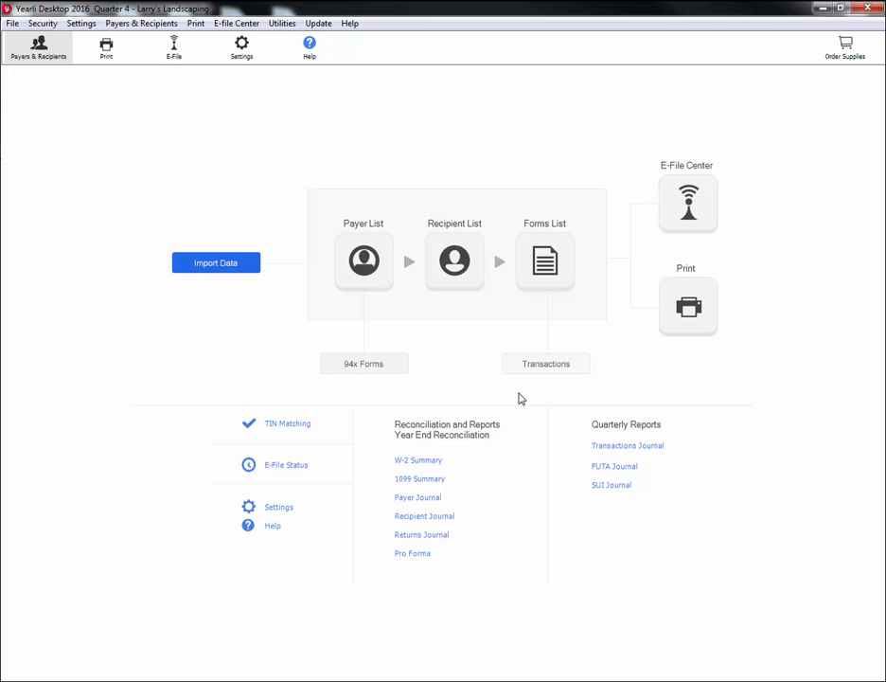
click(663, 215)
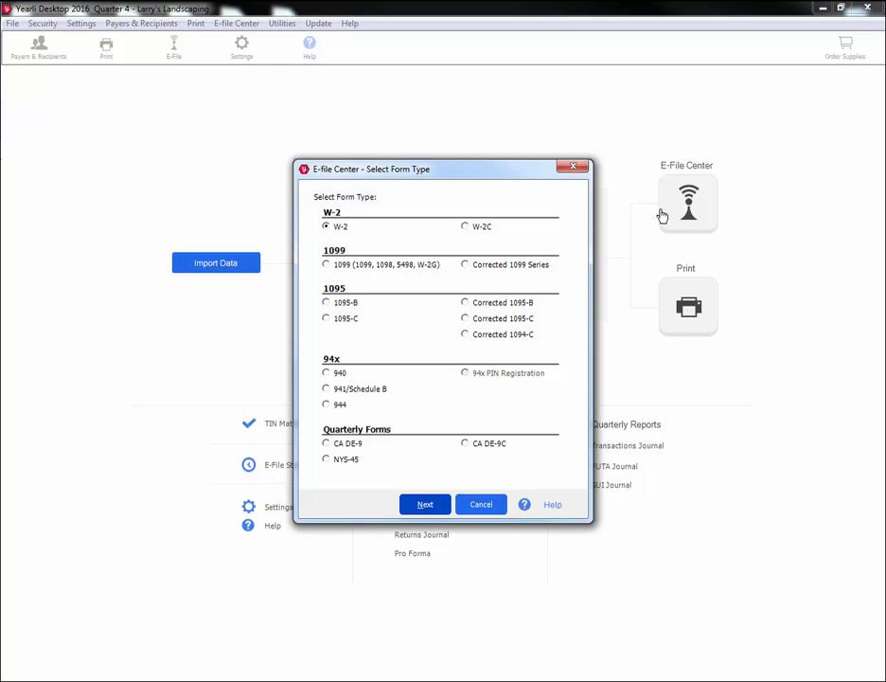
click(447, 503)
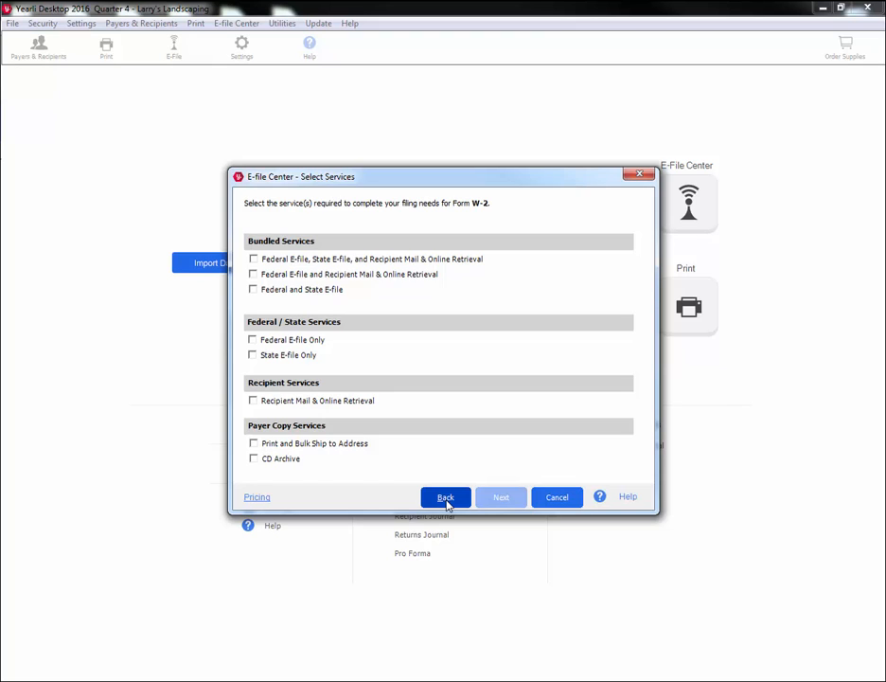
mouse_move(323, 295)
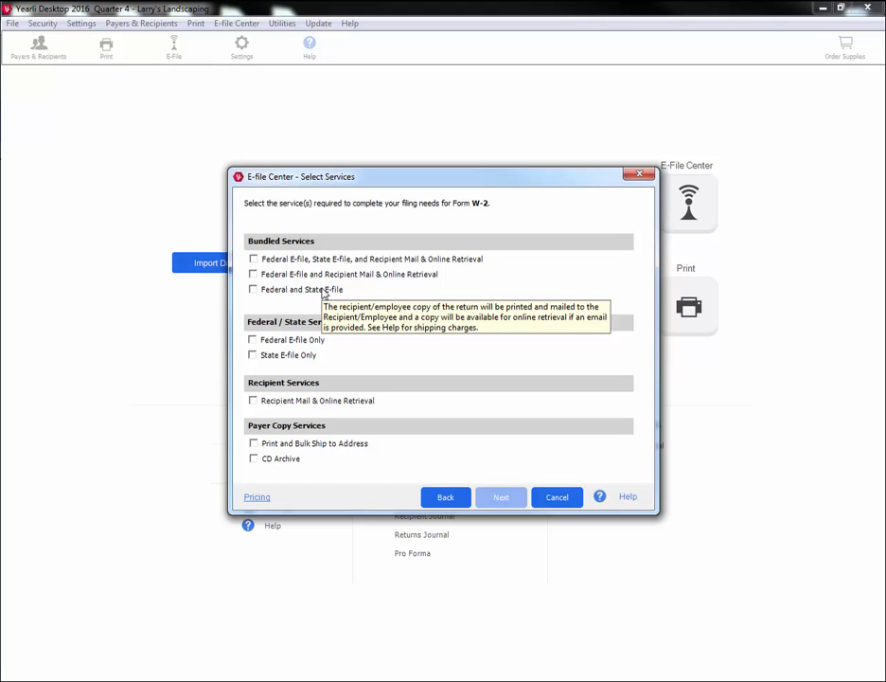
click(323, 295)
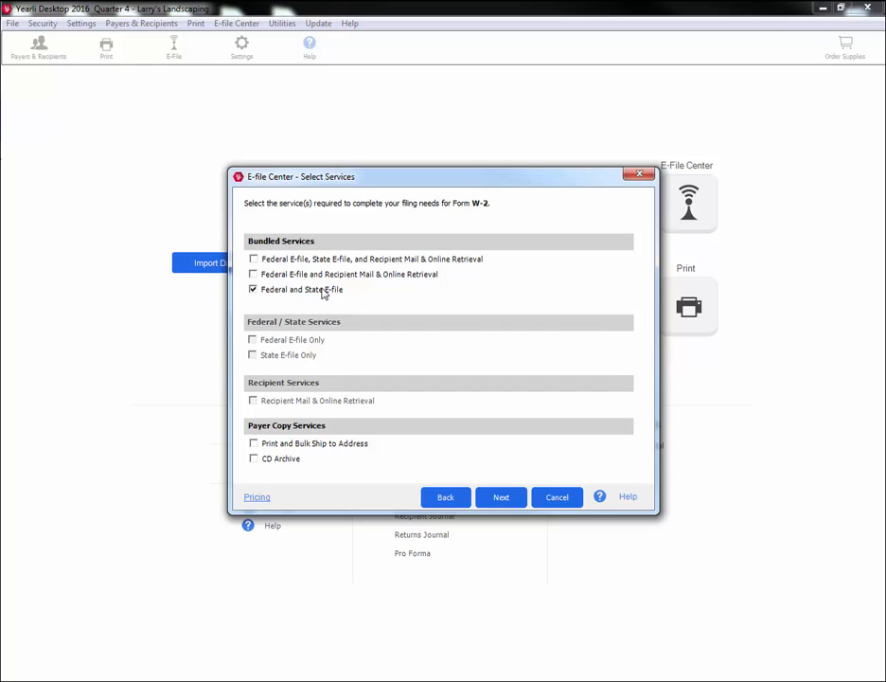
click(499, 503)
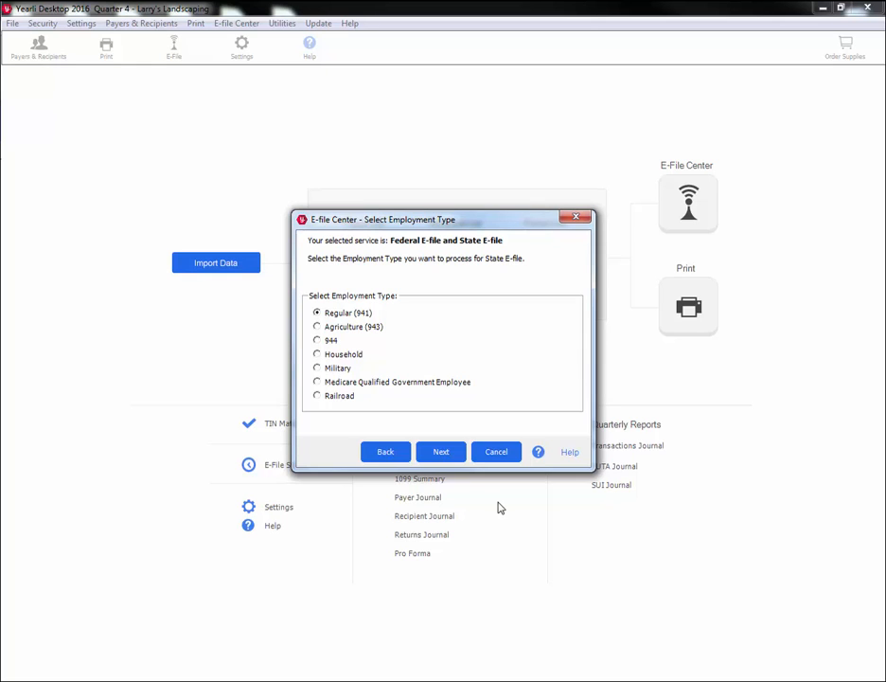
Step: Keep Regular (941) employment and select Wisconsin as the filing state
click(445, 451)
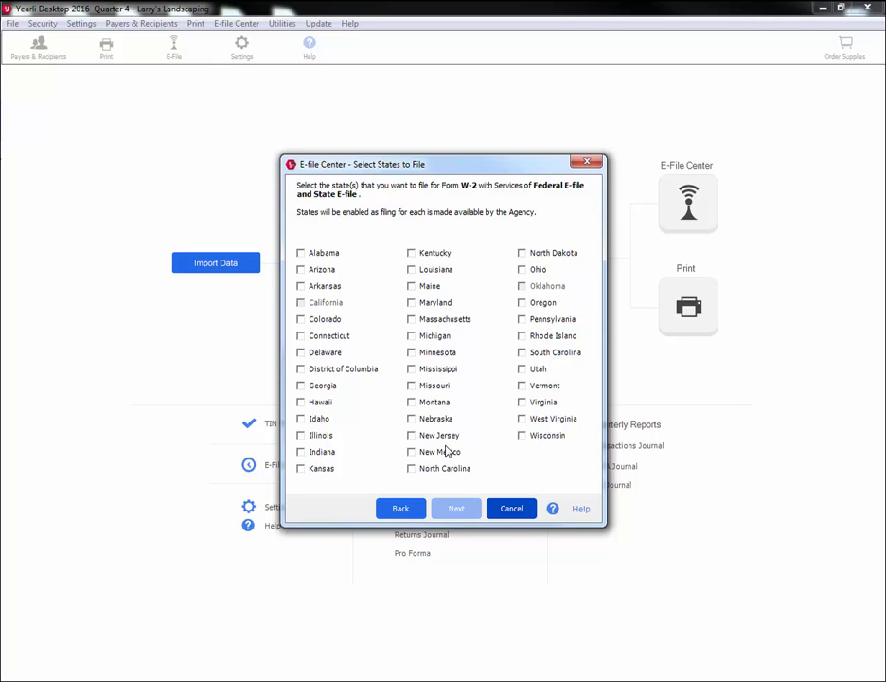
click(539, 440)
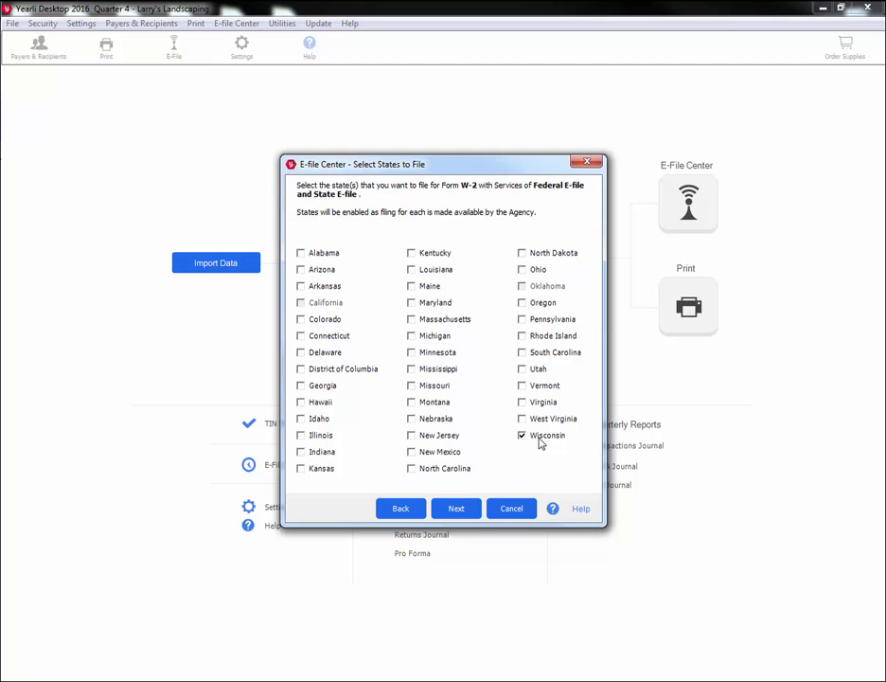
click(471, 509)
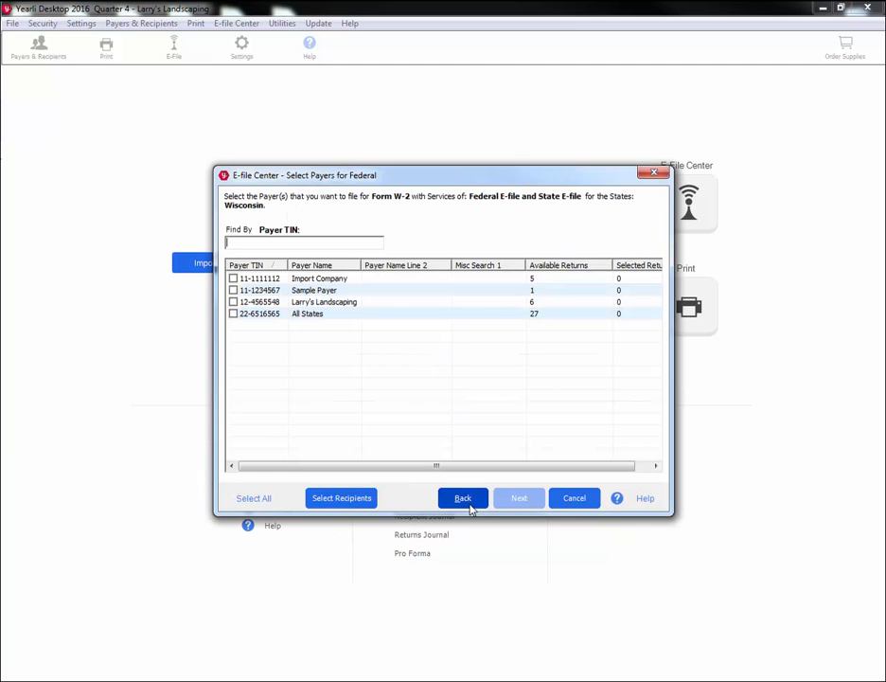
Step: Select Larry's Landscaping for federal and Wisconsin filing, excluding the second and fifth employee returns
click(233, 302)
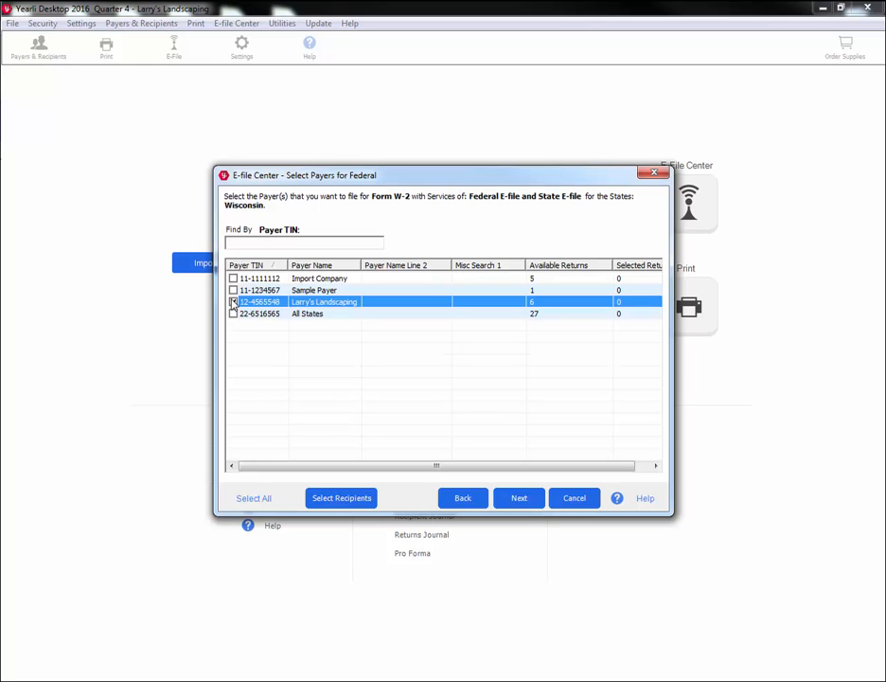
click(331, 497)
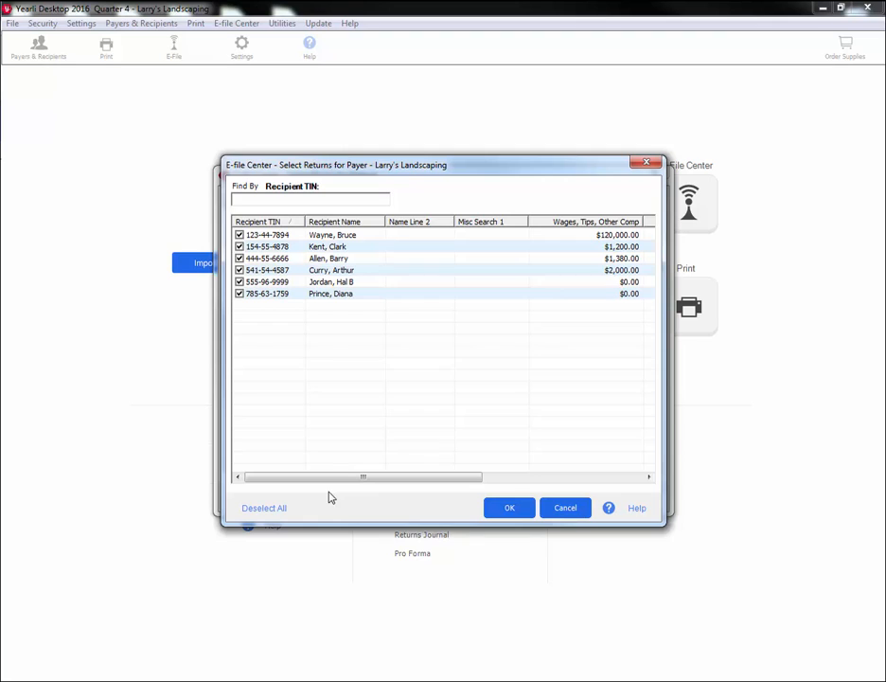
click(239, 246)
click(239, 281)
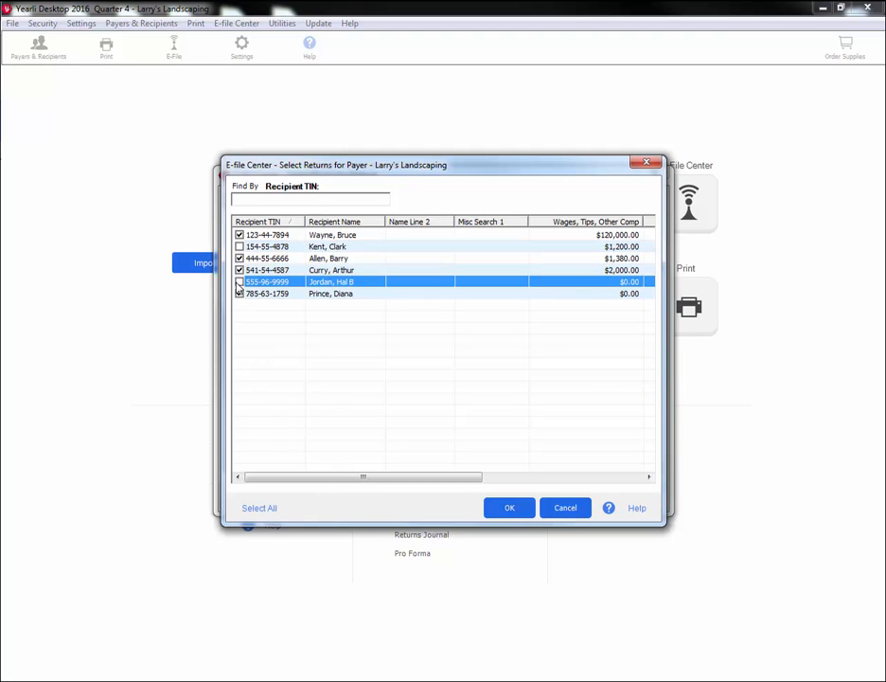
click(511, 511)
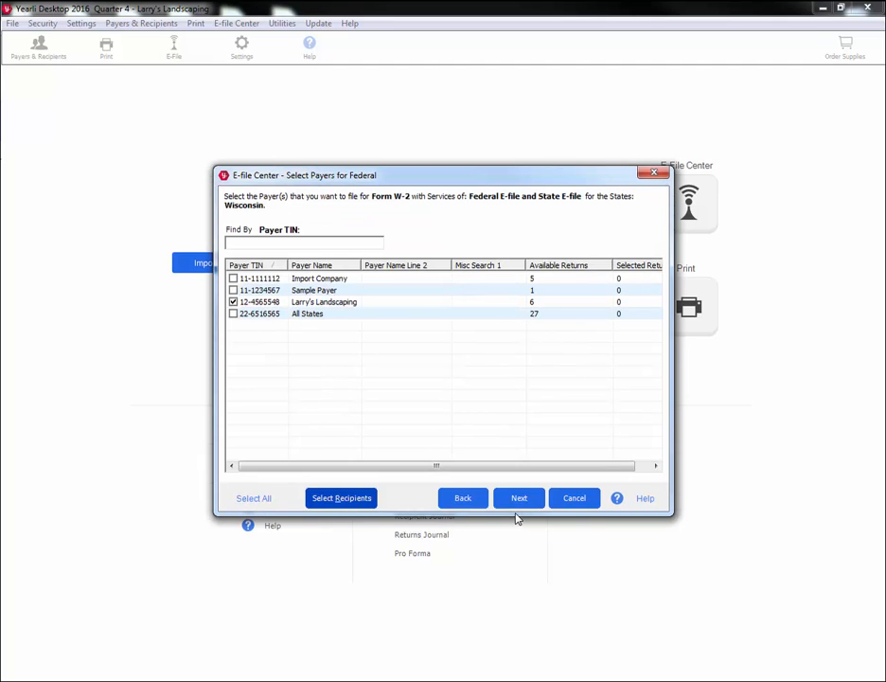
click(519, 500)
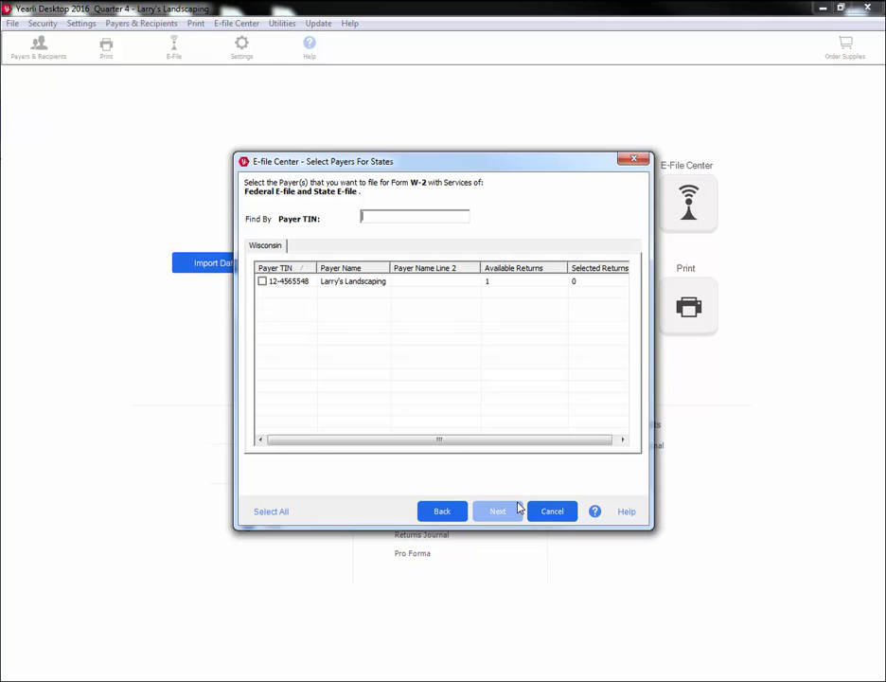
click(262, 282)
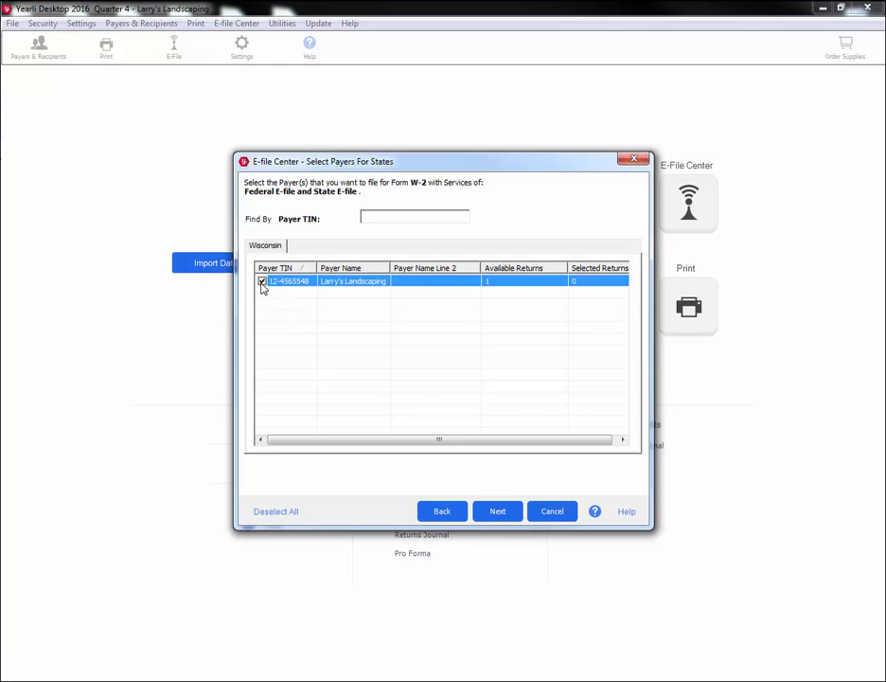
click(495, 511)
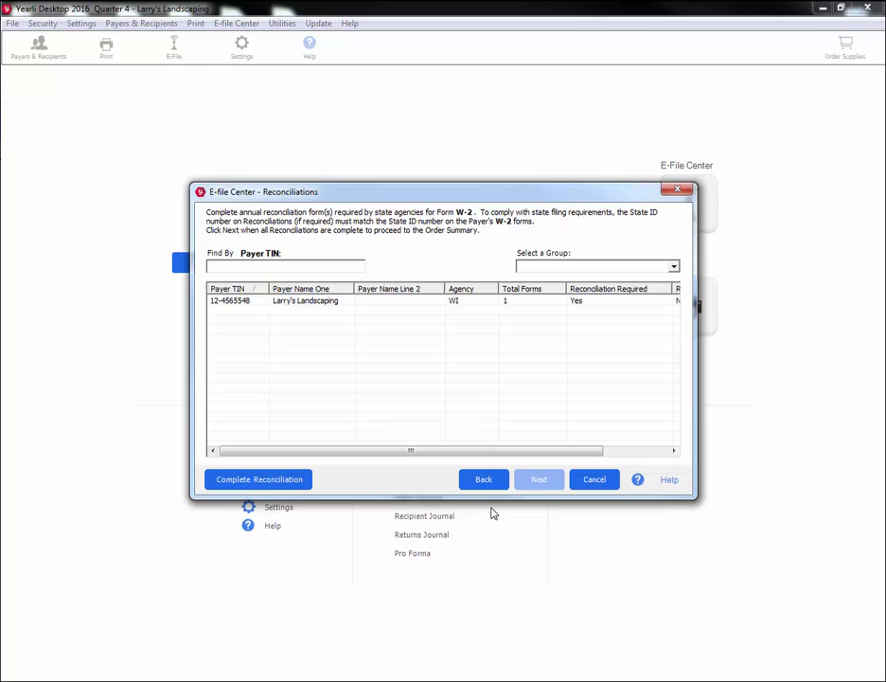
Step: Review and save the Wisconsin WT-7 reconciliation form, then proceed to validation
click(303, 479)
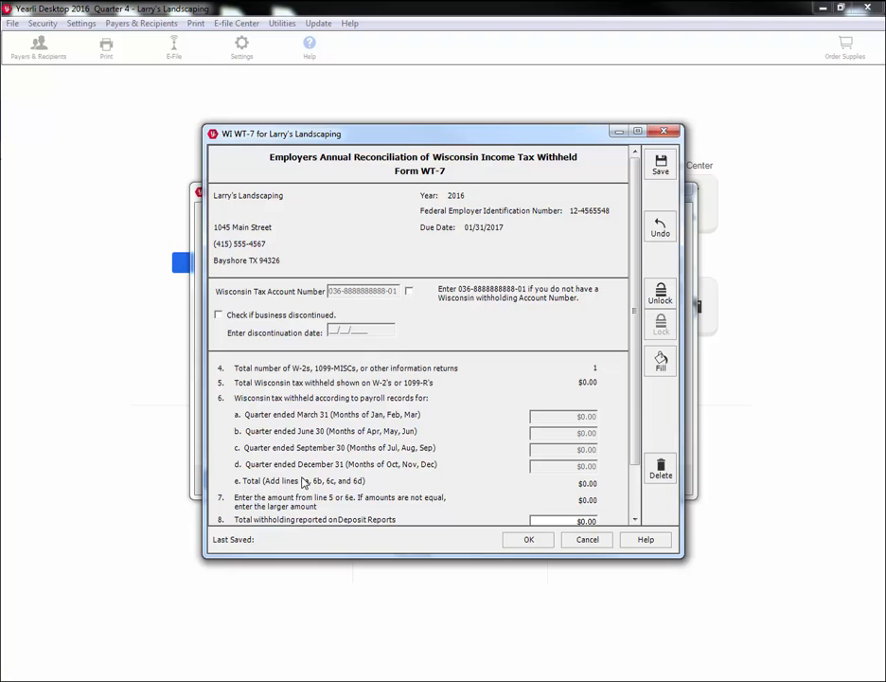
scroll(303, 481, down, 2)
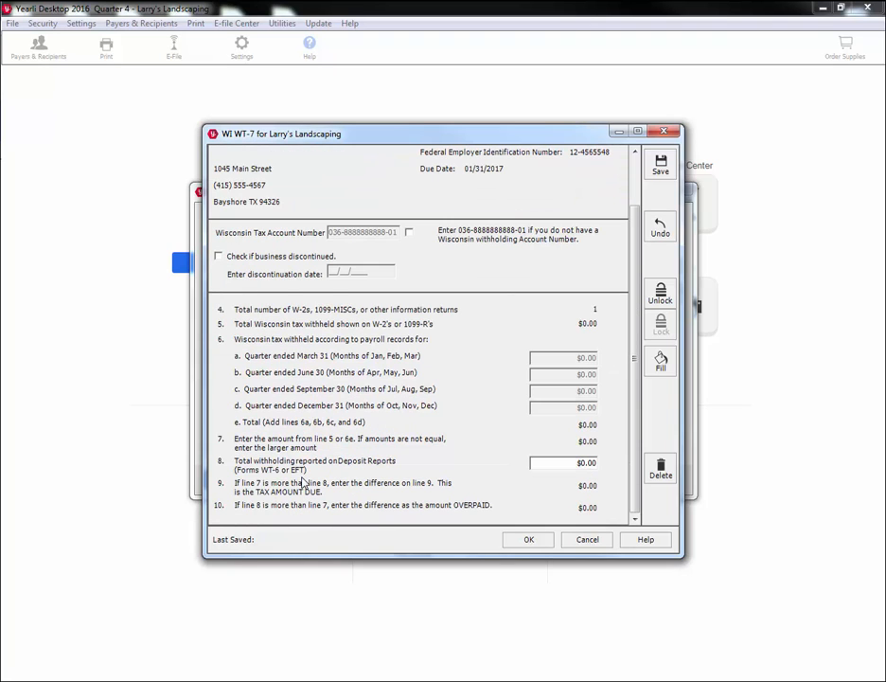
click(507, 548)
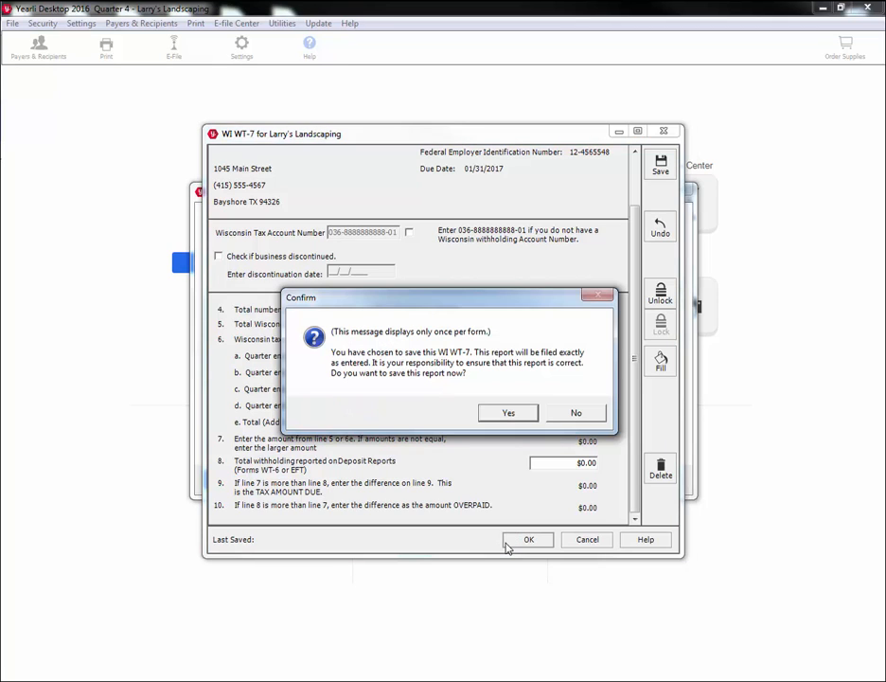
click(510, 414)
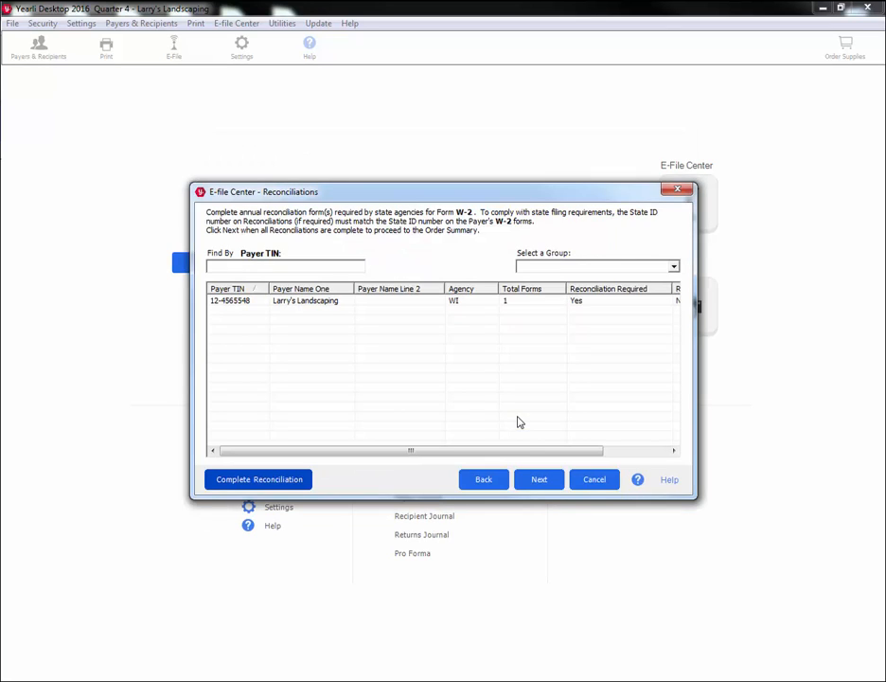
click(534, 484)
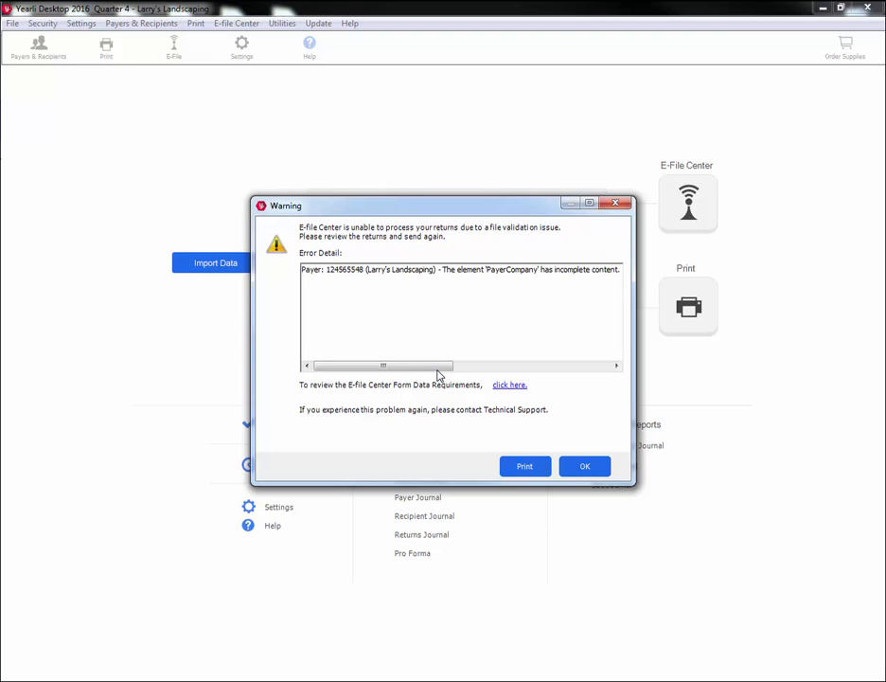
Step: Read the warning about incomplete PayerCompany details and dismiss it
drag(438, 371, 603, 369)
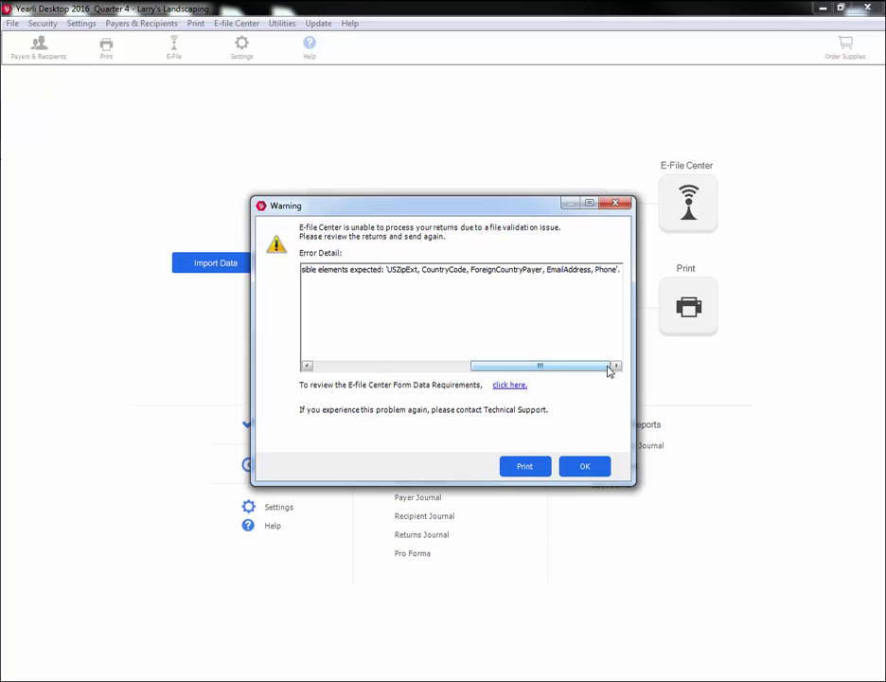
click(600, 468)
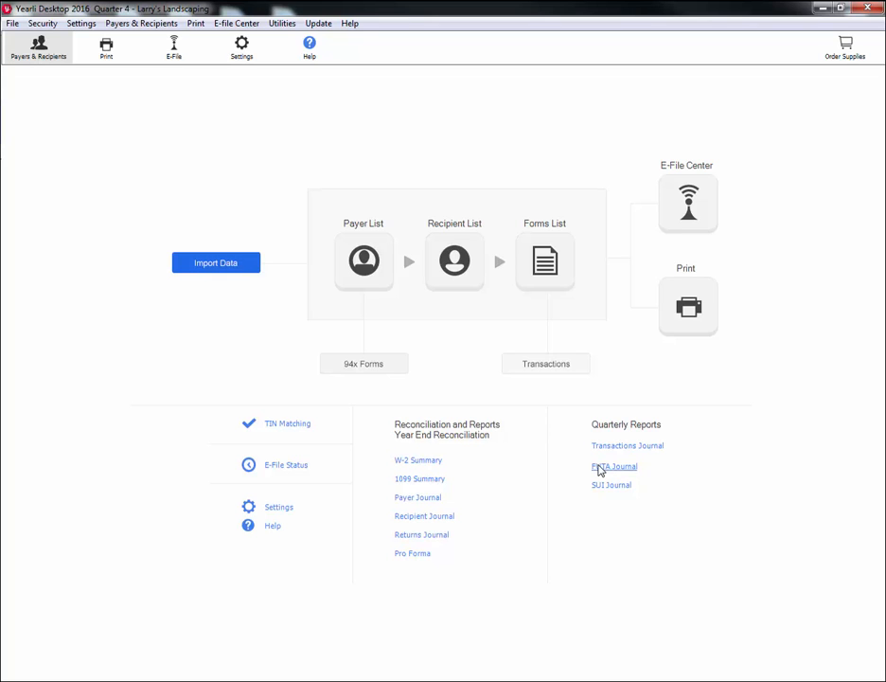
Step: Enter the payer's phone number in Larry's Landscaping's payer record and save it
click(377, 272)
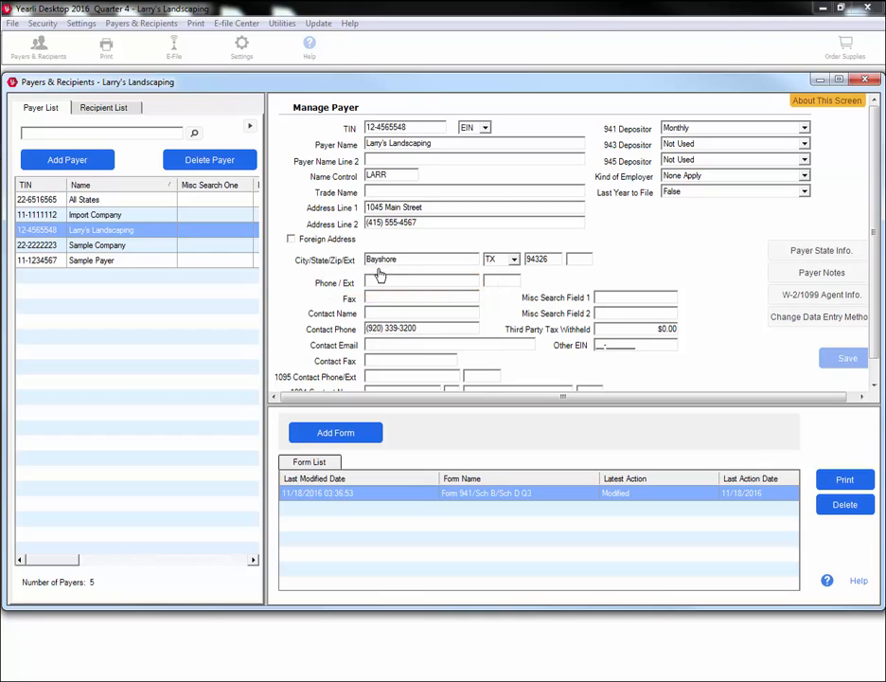
click(422, 280)
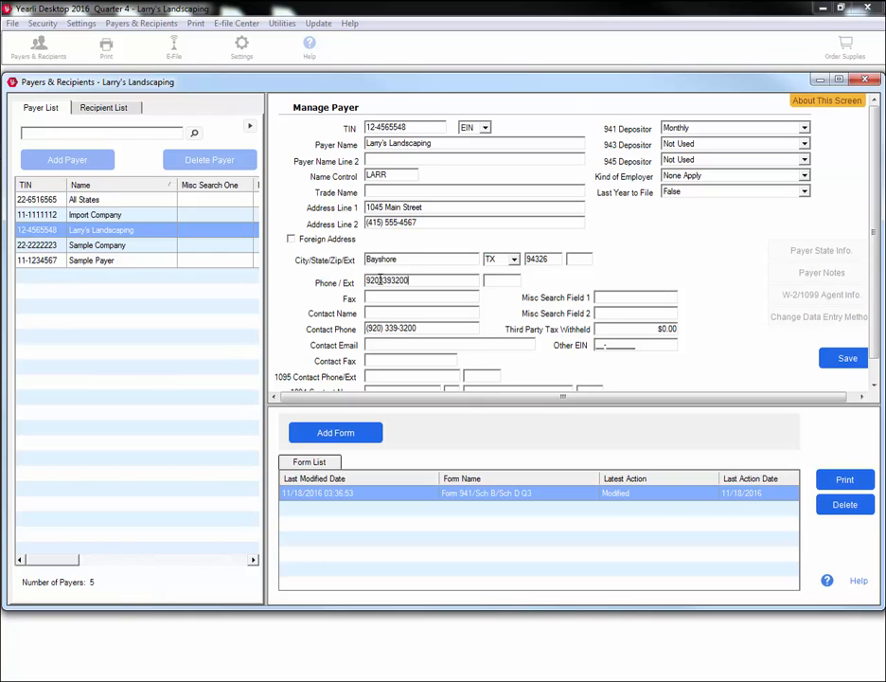
click(836, 361)
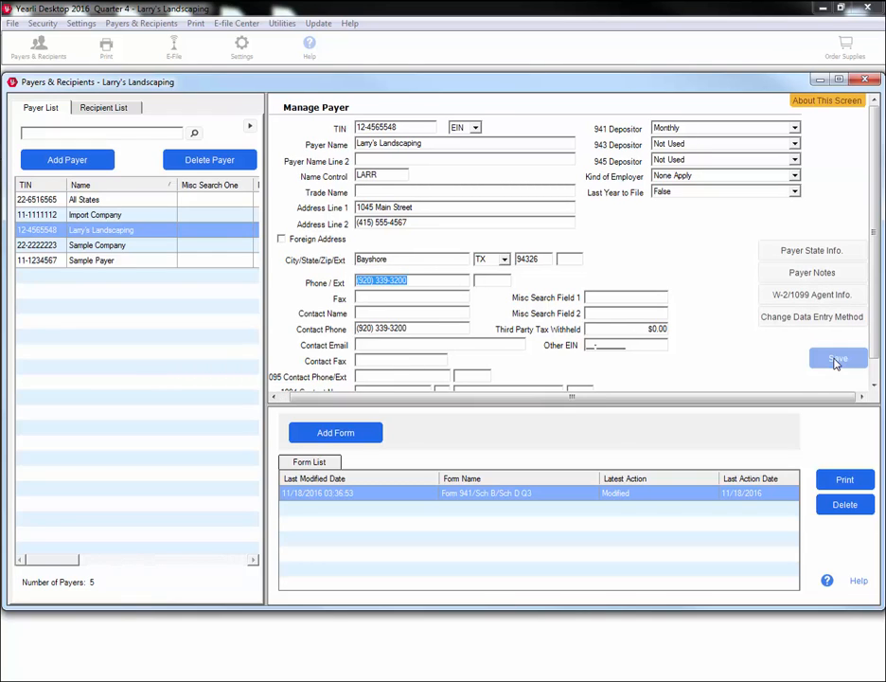
click(864, 79)
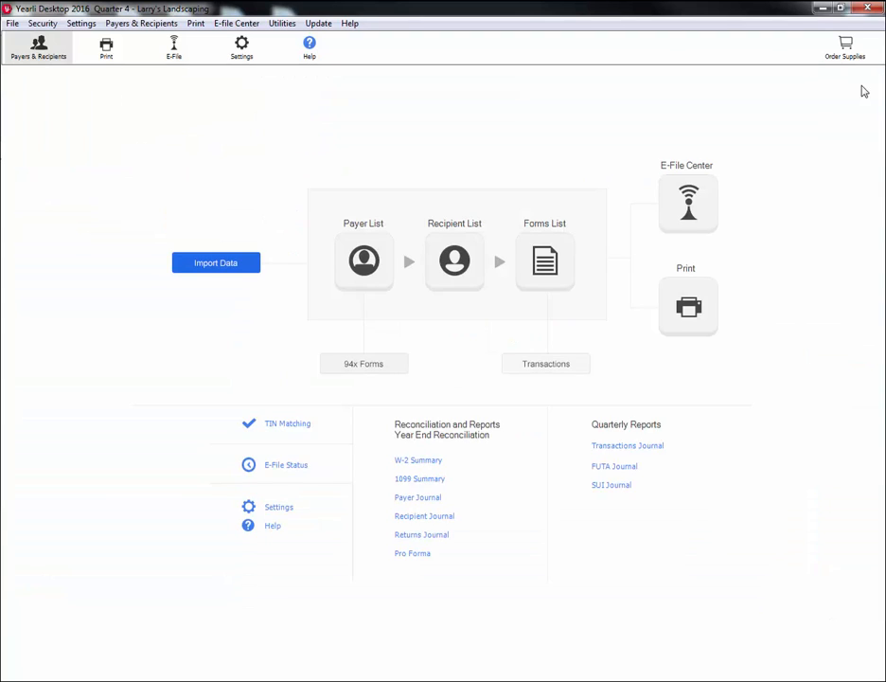
Step: Restart the W-2 order: Federal and State E-file, Regular (941) employment, Wisconsin state
click(690, 199)
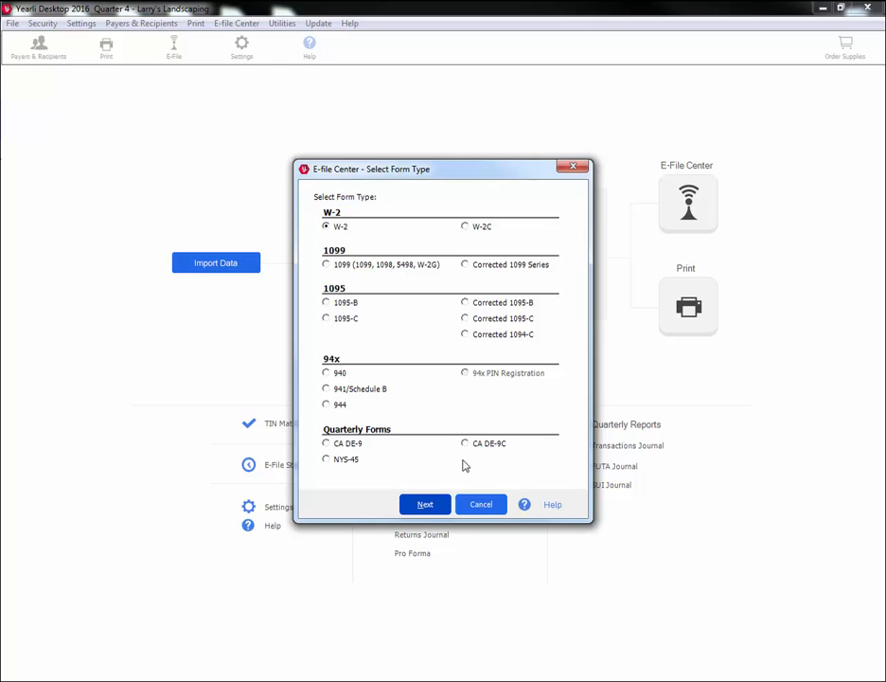
click(435, 507)
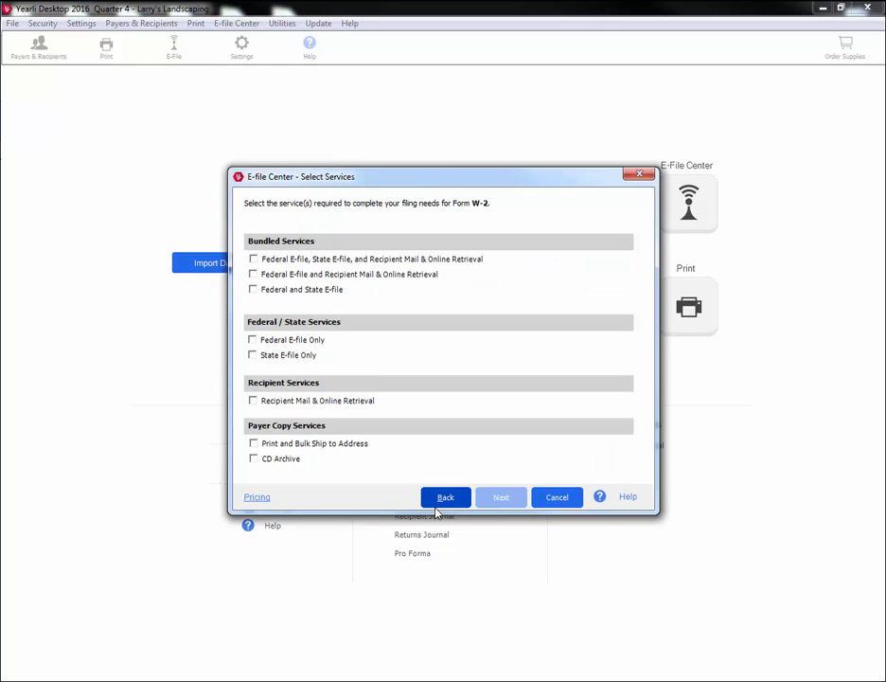
click(339, 294)
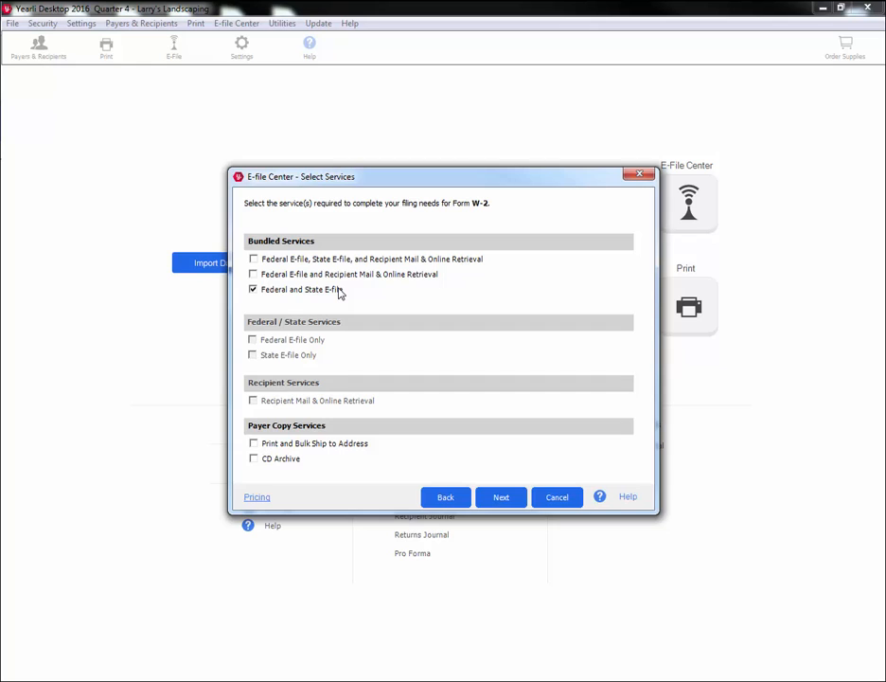
click(499, 496)
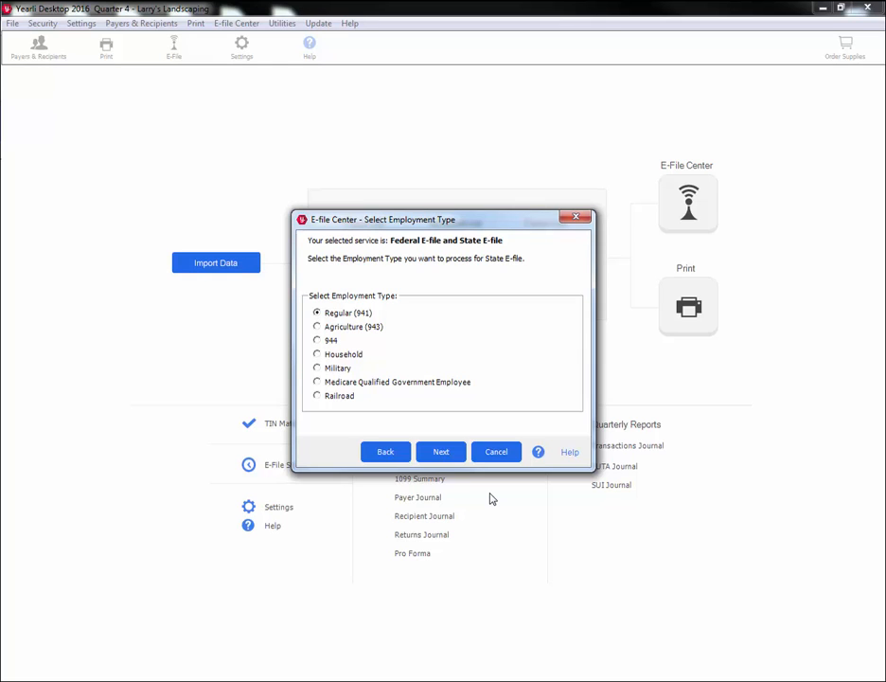
click(460, 458)
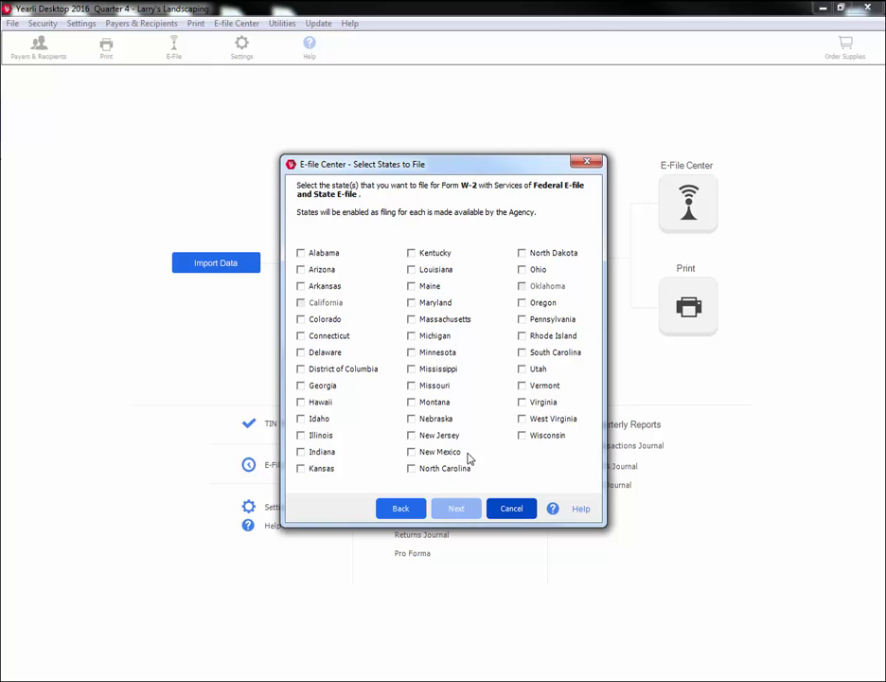
click(522, 435)
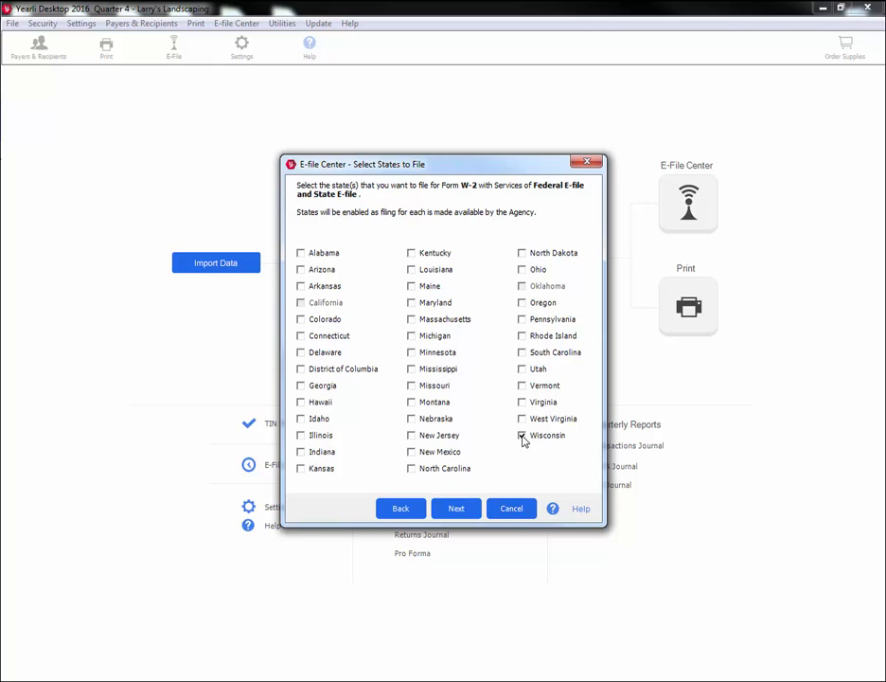
click(459, 509)
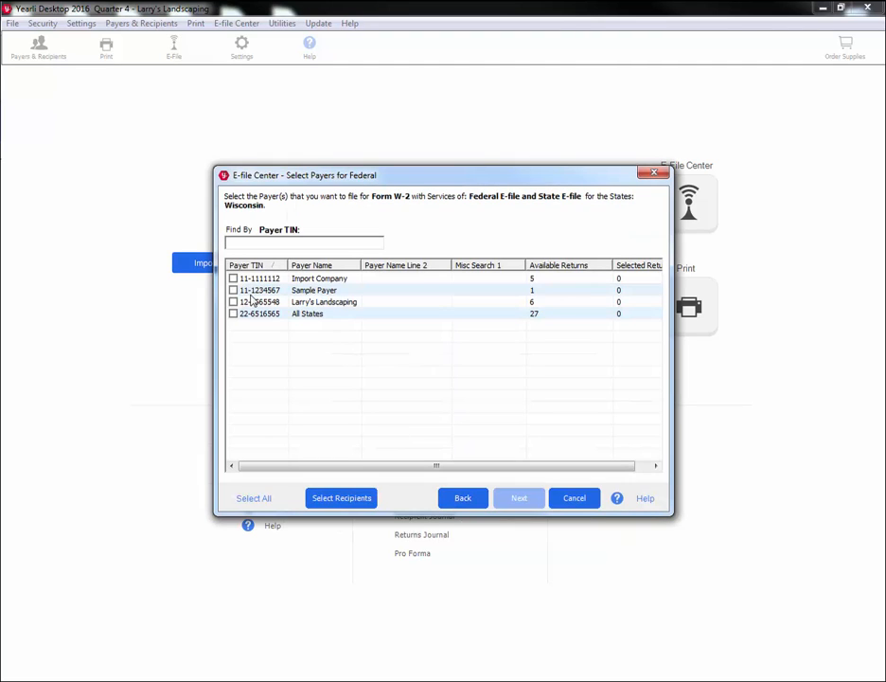
Step: Select Larry's Landscaping as payer on both the federal and Wisconsin payer lists
click(233, 302)
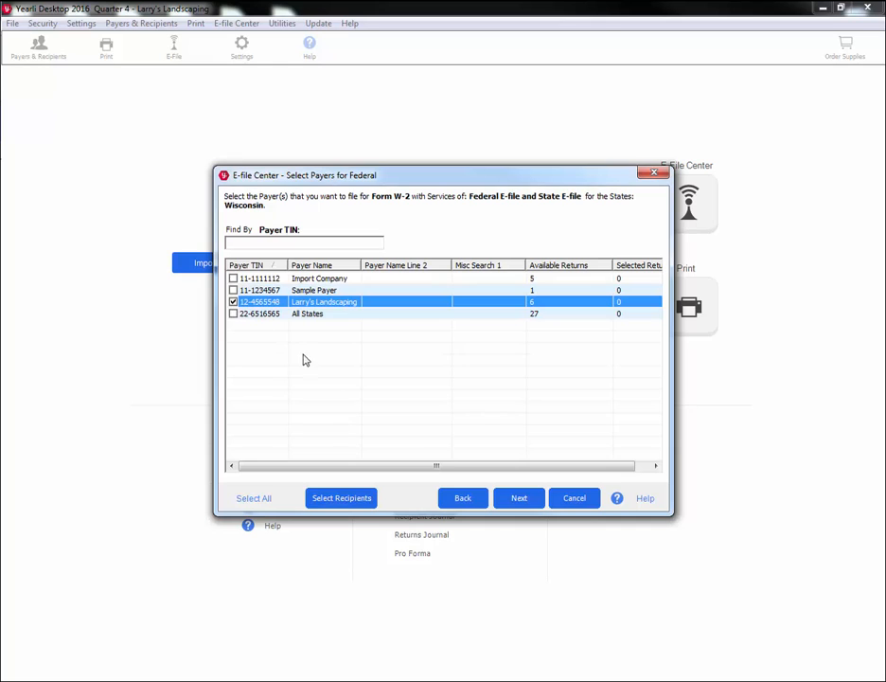
click(509, 500)
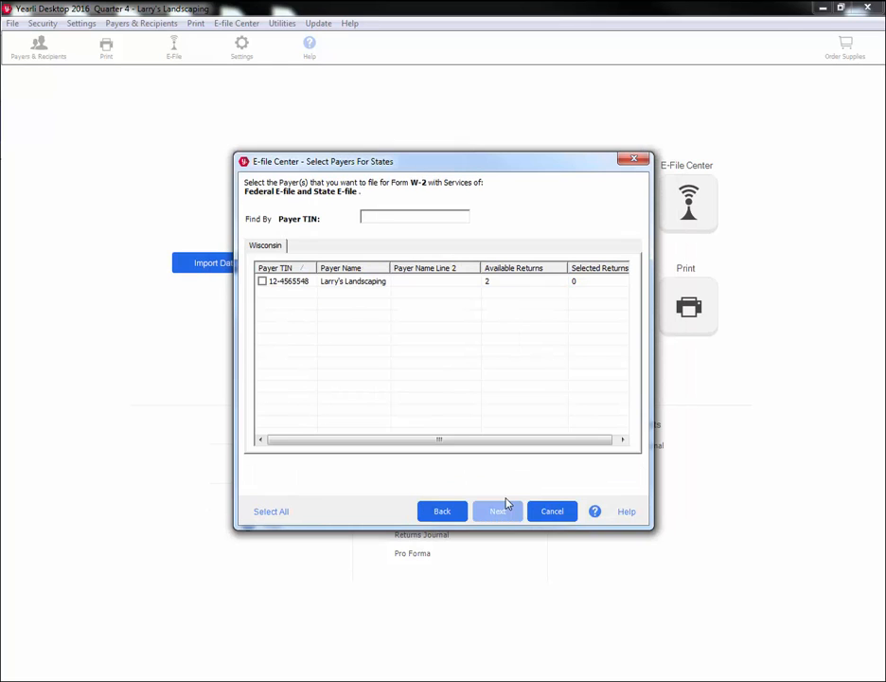
click(262, 282)
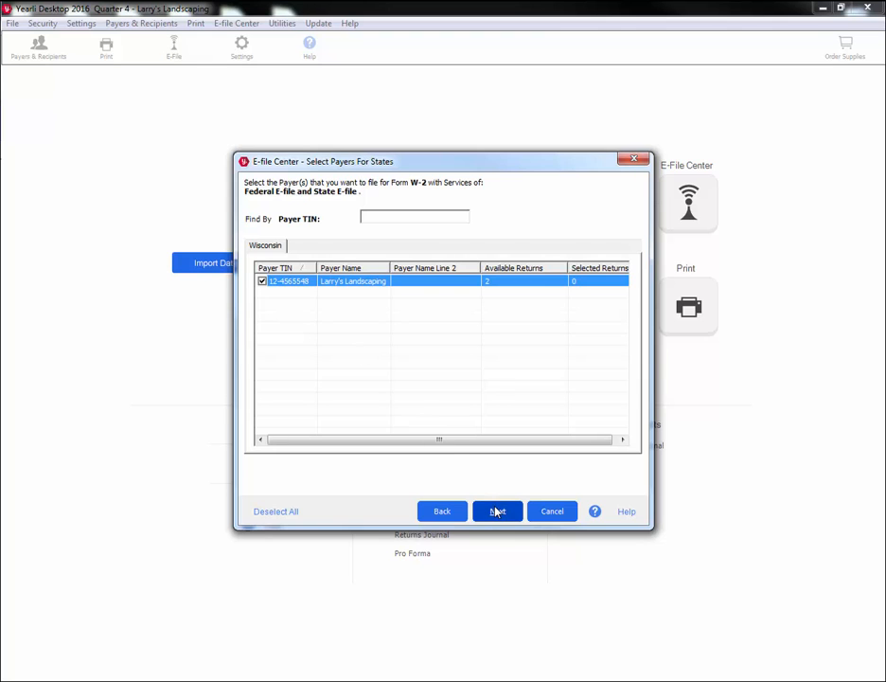
click(497, 512)
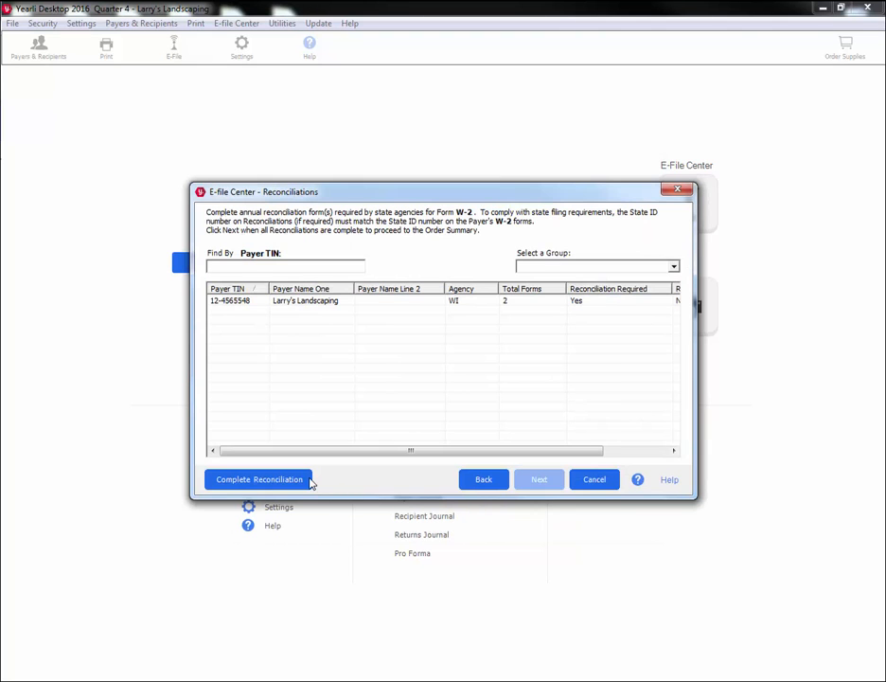
Step: Save the Wisconsin WT-7 reconciliation and view the order summary estimated at $6.60
click(259, 479)
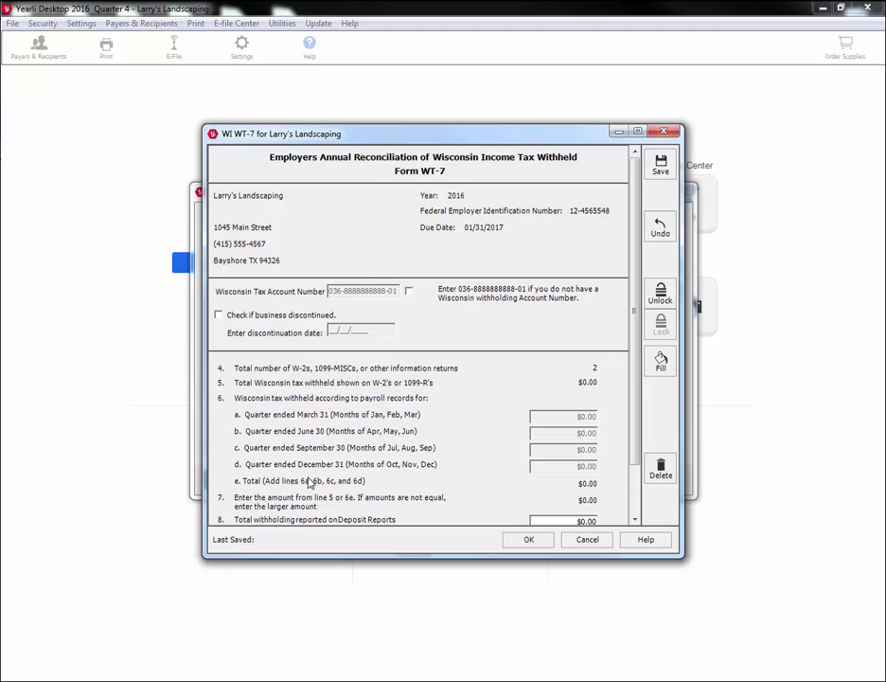
scroll(307, 483, down, 2)
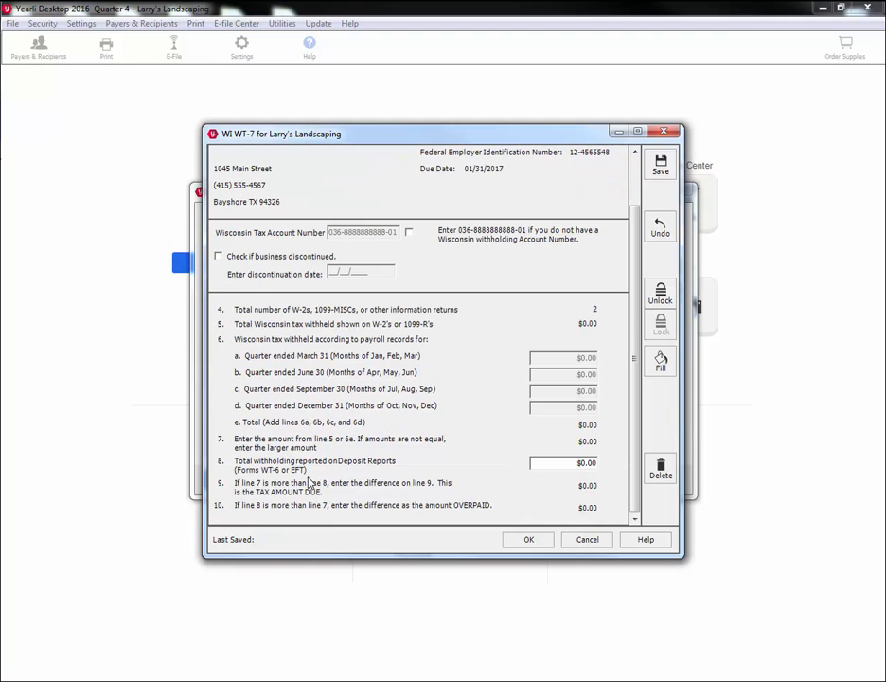
click(521, 541)
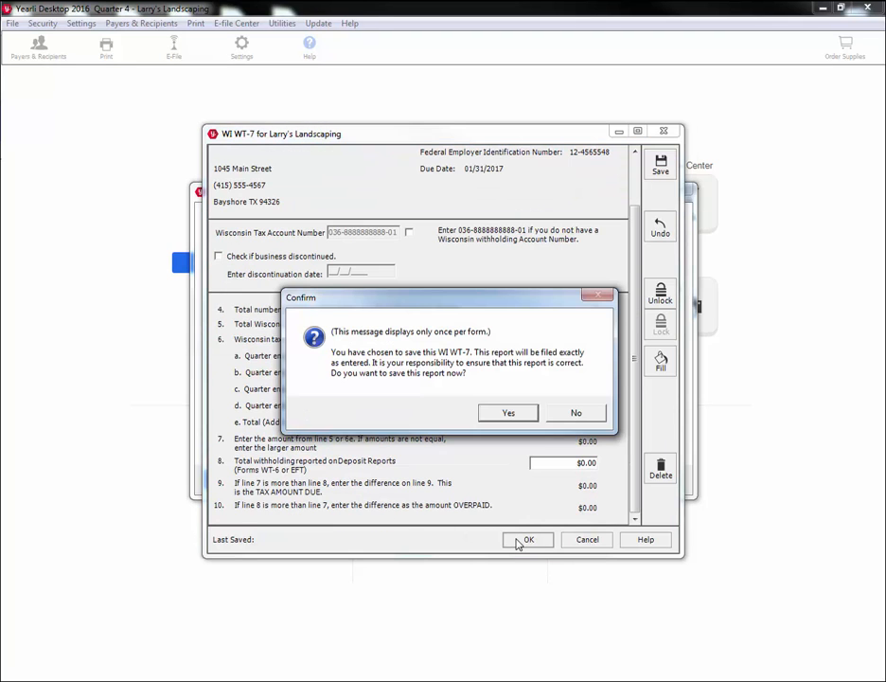
click(508, 412)
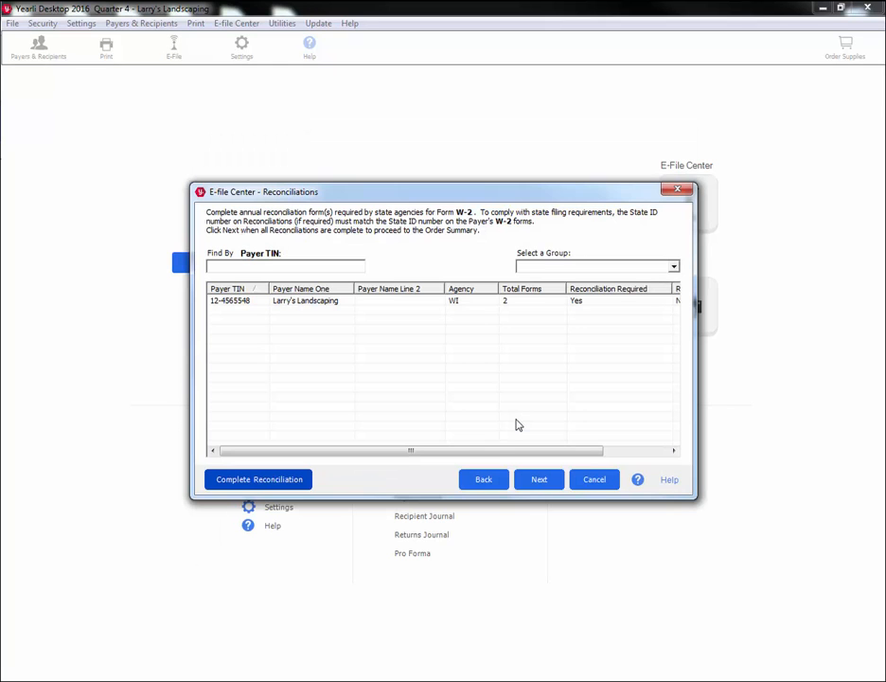
click(531, 479)
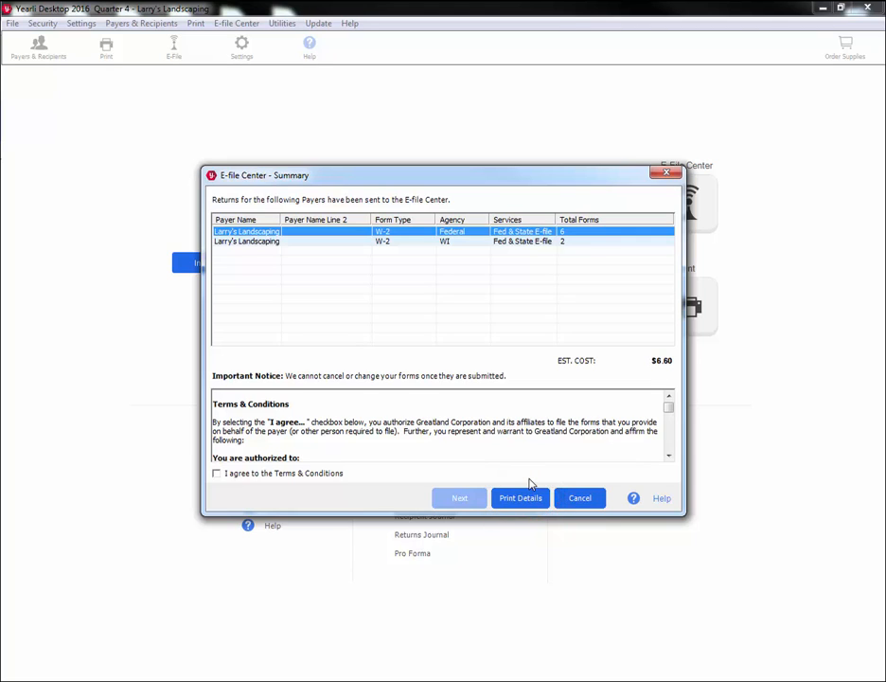
Step: Agree to the e-filing Terms & Conditions and continue to the $6.60 payment
click(339, 476)
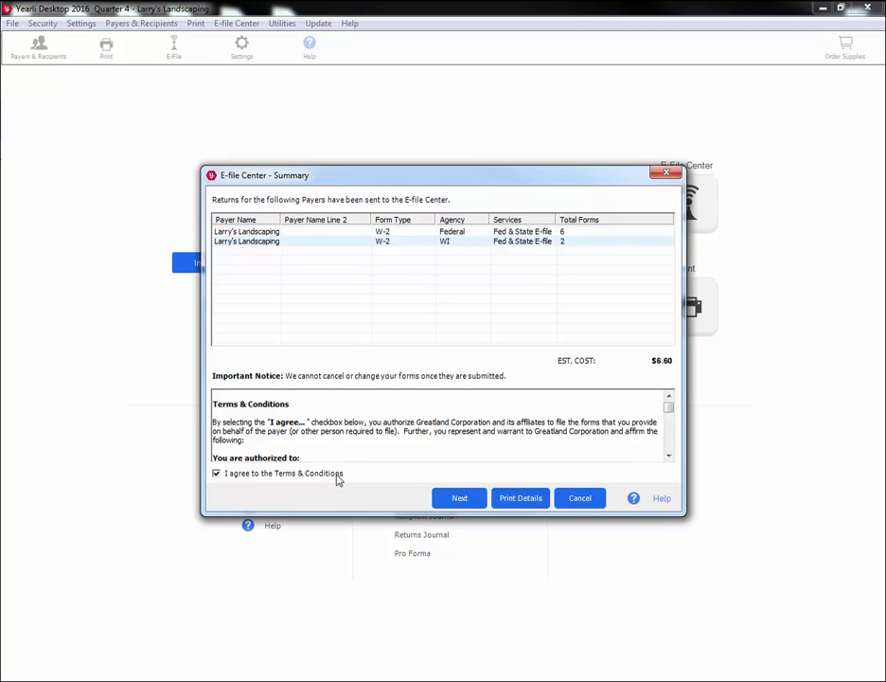
click(453, 500)
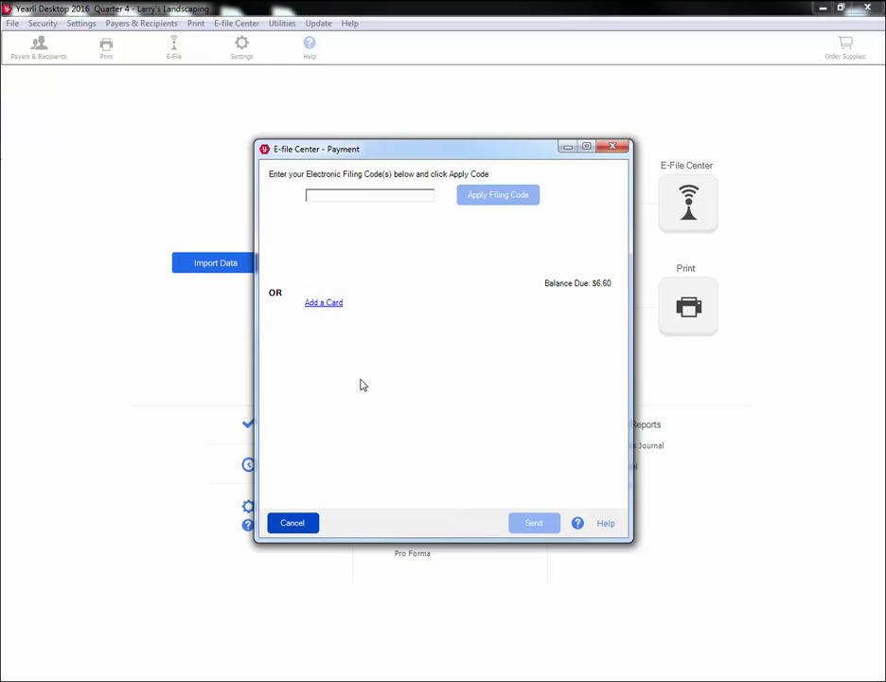
Step: Add and save a Mastercard with cardholder details and expiration month 02, then send the W-2 e-file order
click(336, 308)
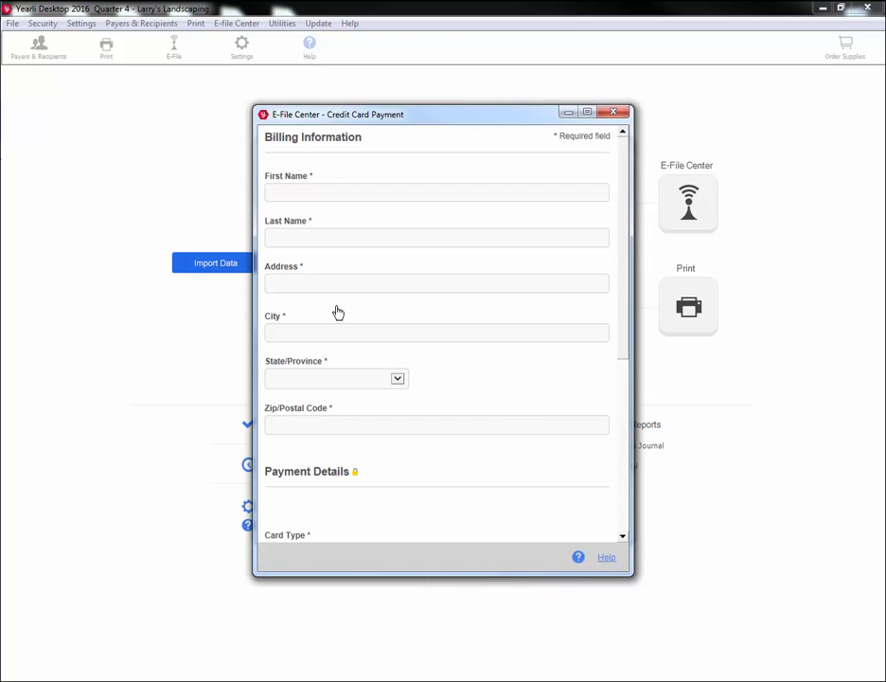
click(345, 192)
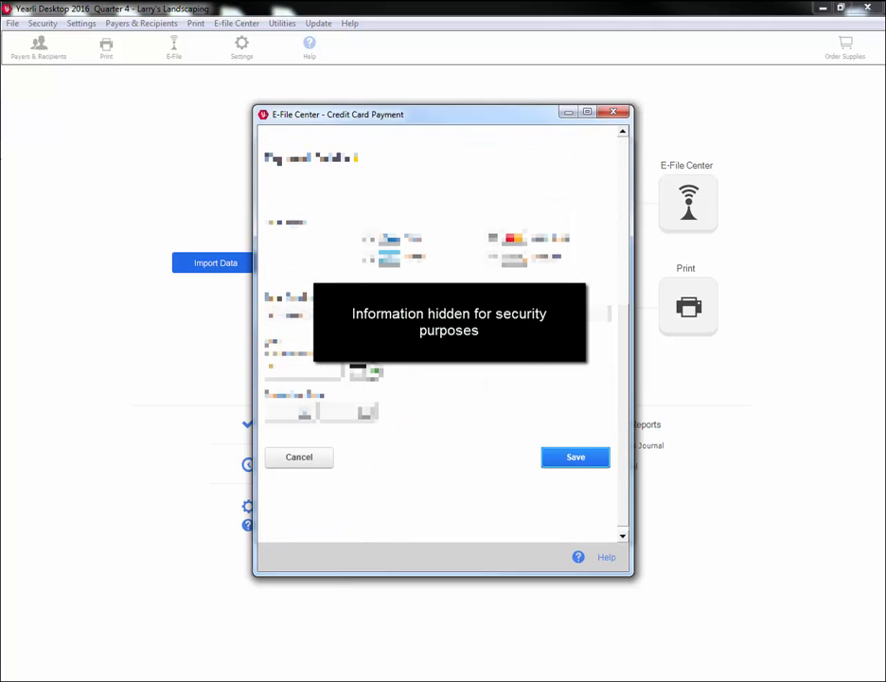
click(284, 410)
click(292, 449)
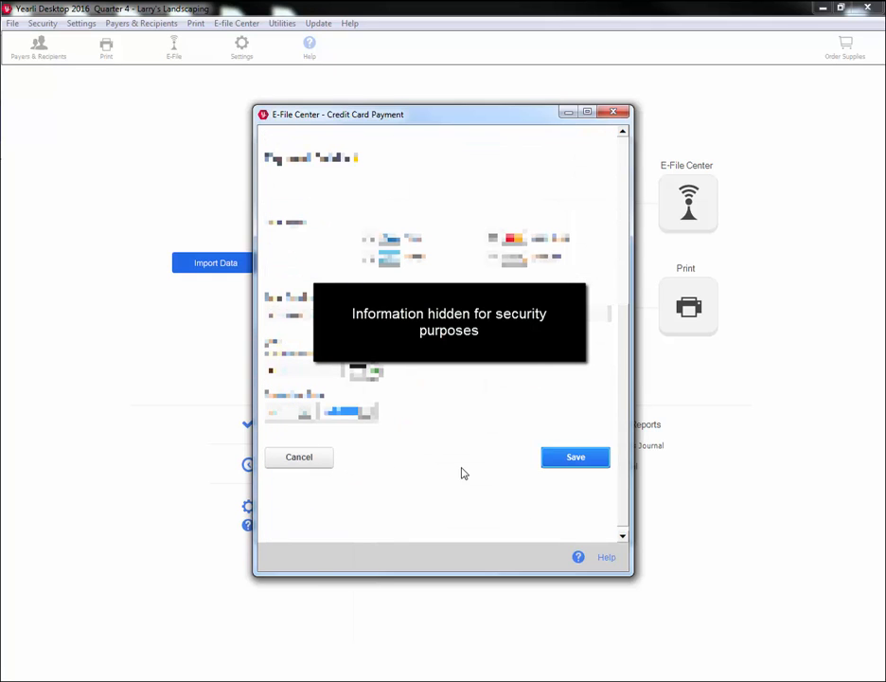
click(551, 466)
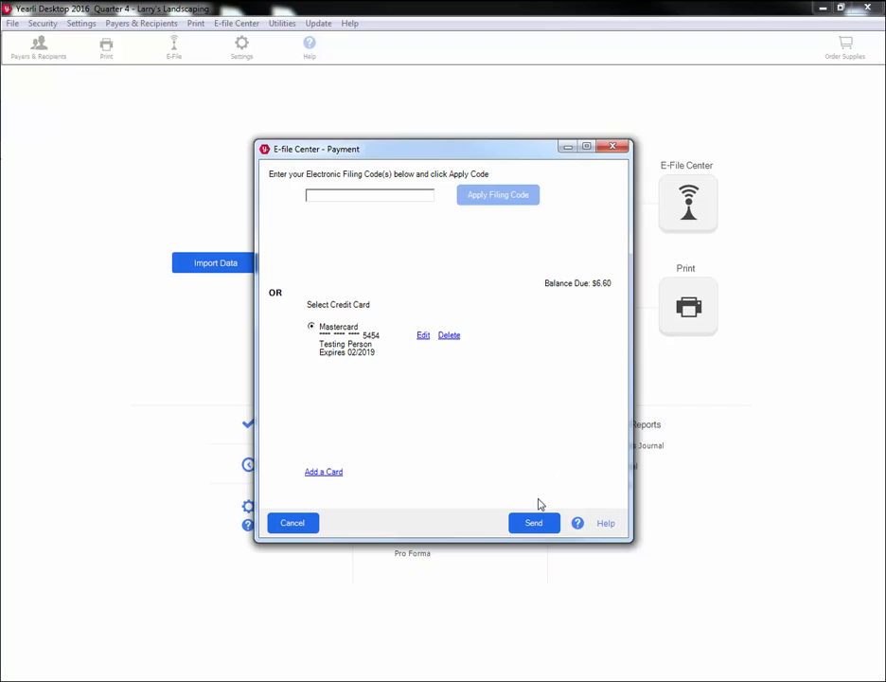
click(534, 524)
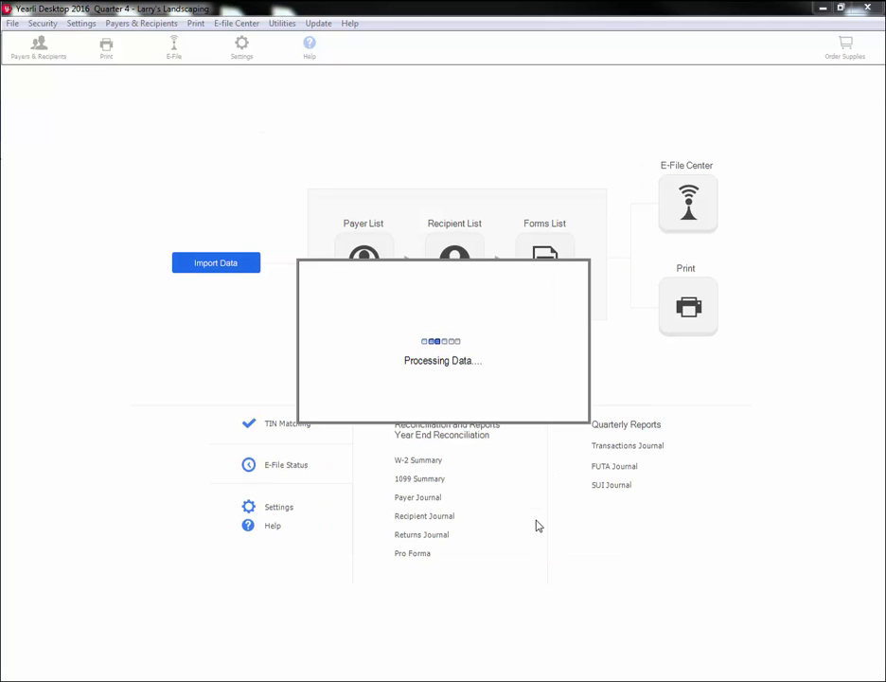